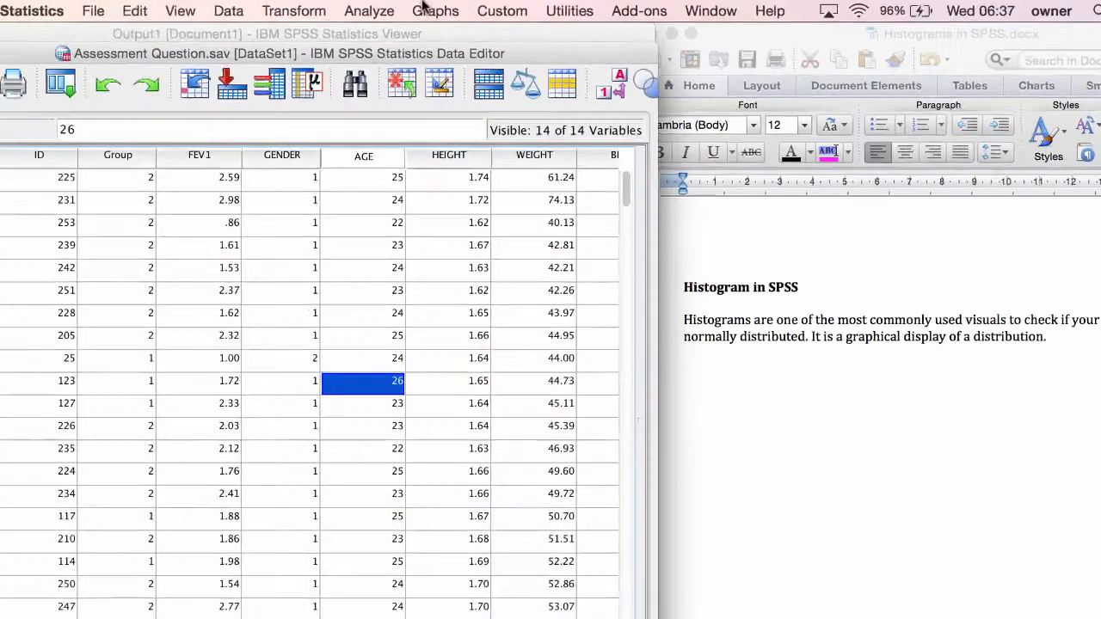
# Build a legacy histogram with subject weight replacing the preassigned age variable and run it
pyautogui.click(464, 9)
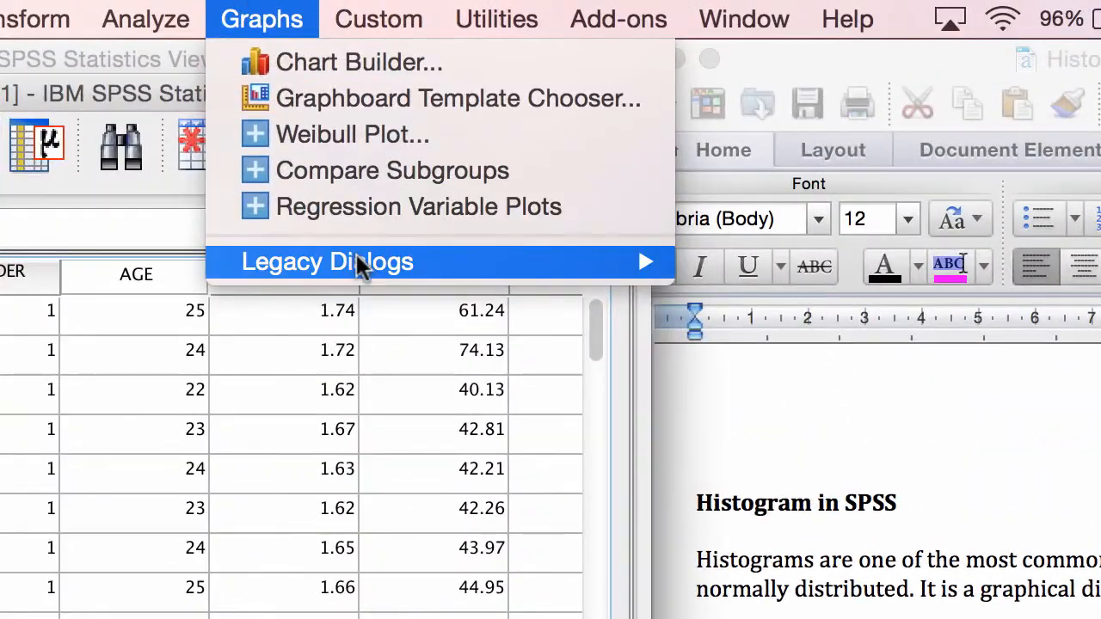
pyautogui.moveTo(422, 193)
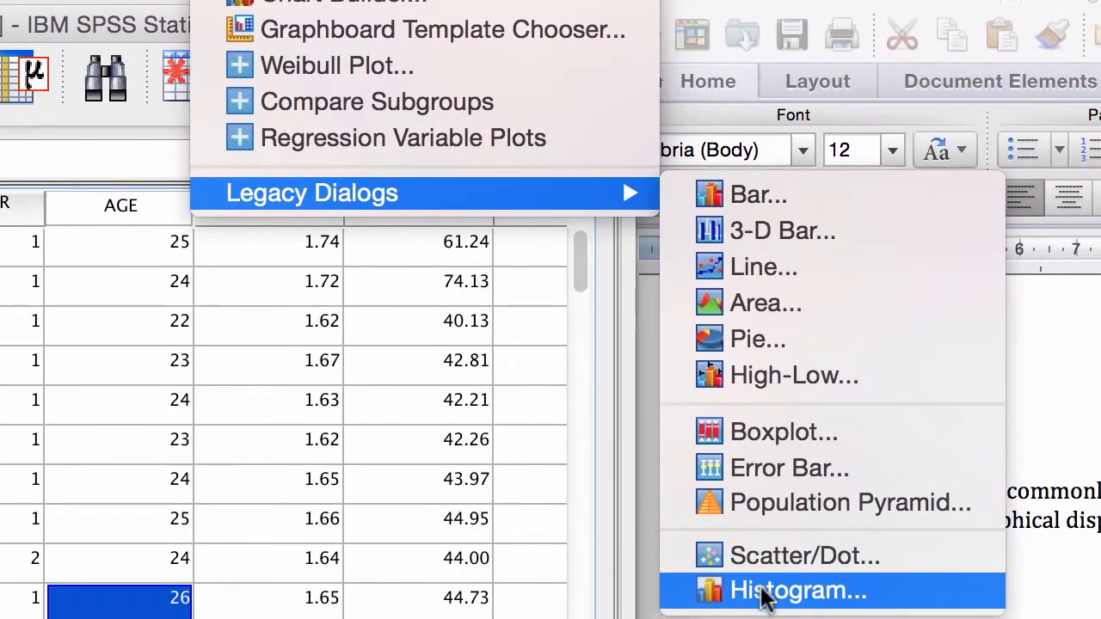
pyautogui.click(774, 590)
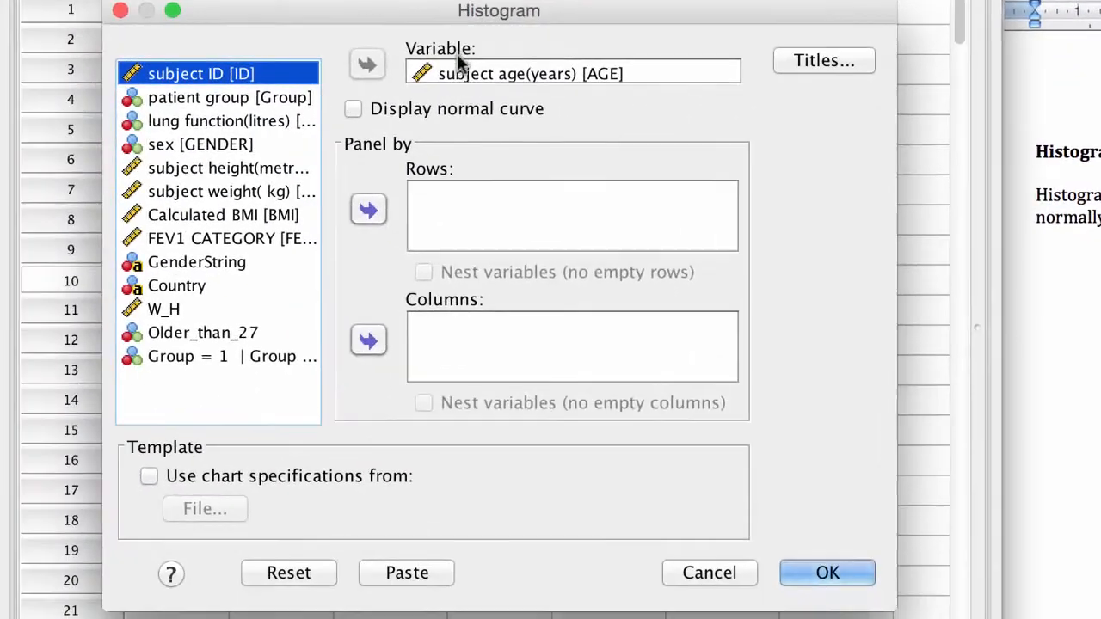
pyautogui.click(482, 73)
pyautogui.click(368, 66)
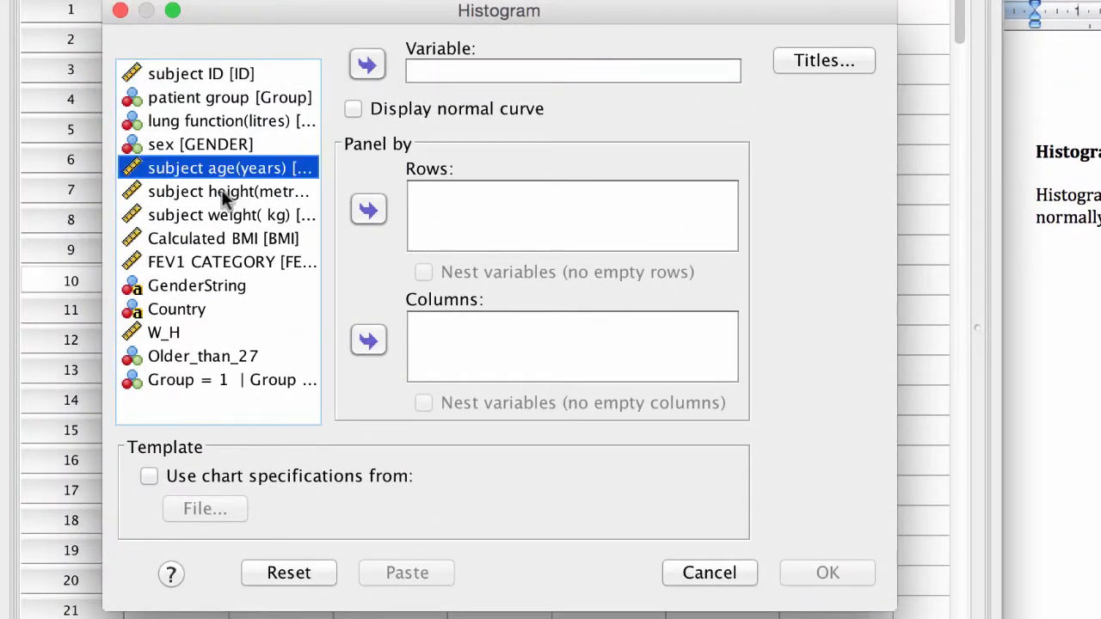
pyautogui.click(215, 215)
pyautogui.click(368, 66)
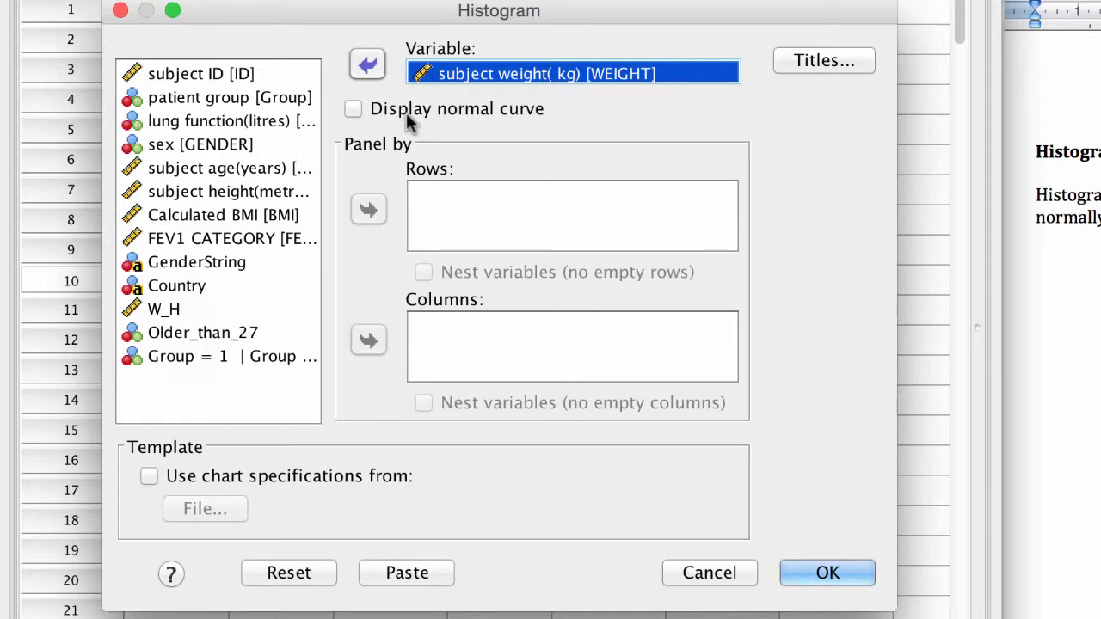
pyautogui.click(824, 573)
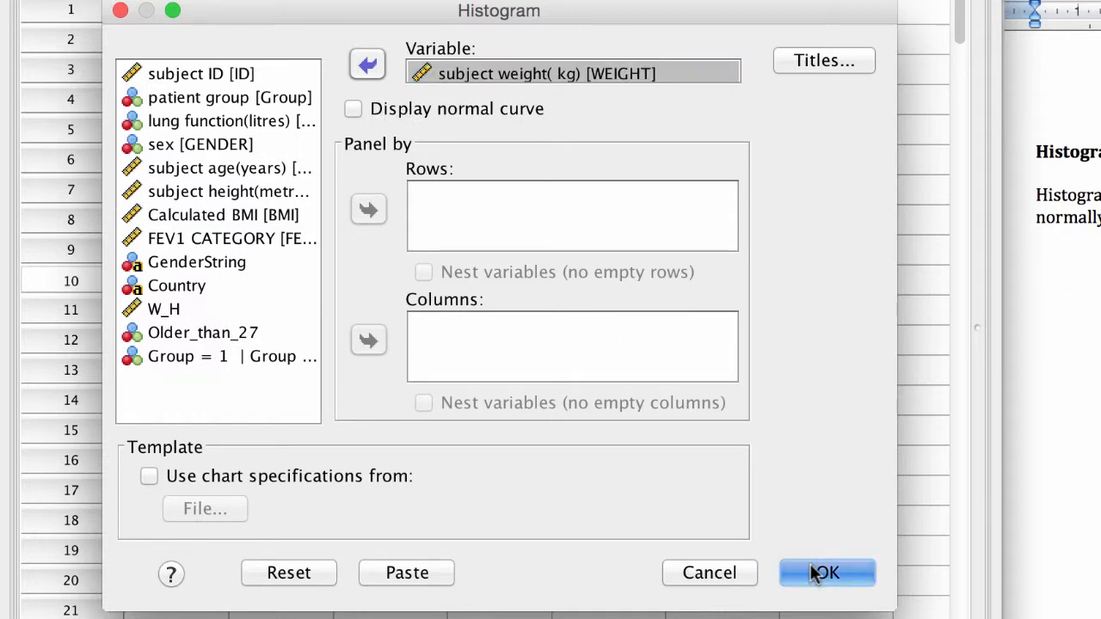
pyautogui.click(815, 575)
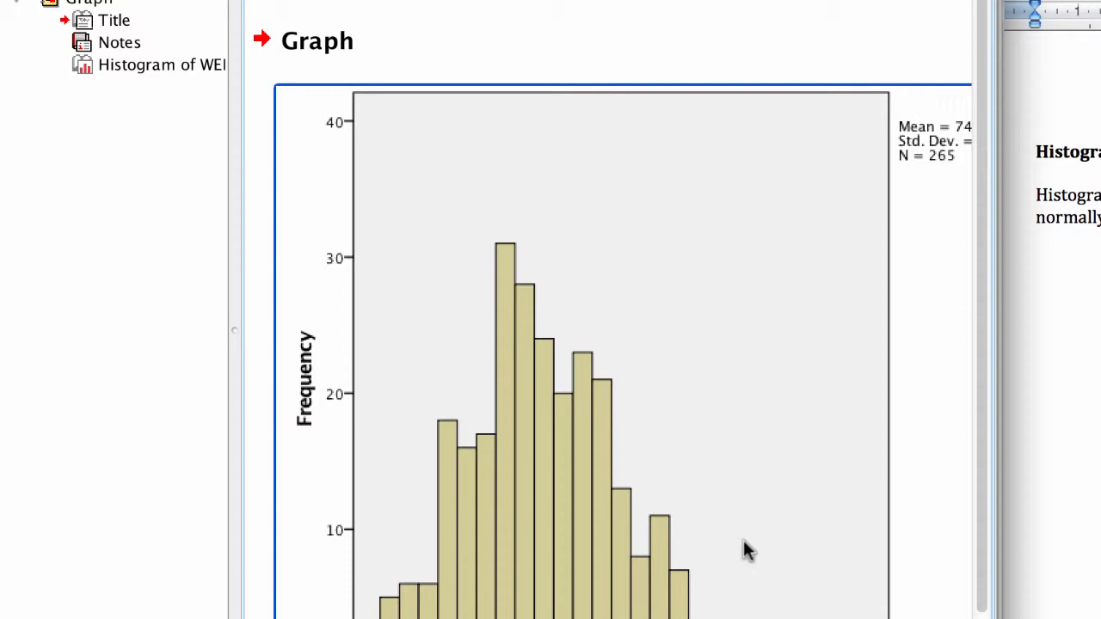
pyautogui.scroll(-3, 743, 540)
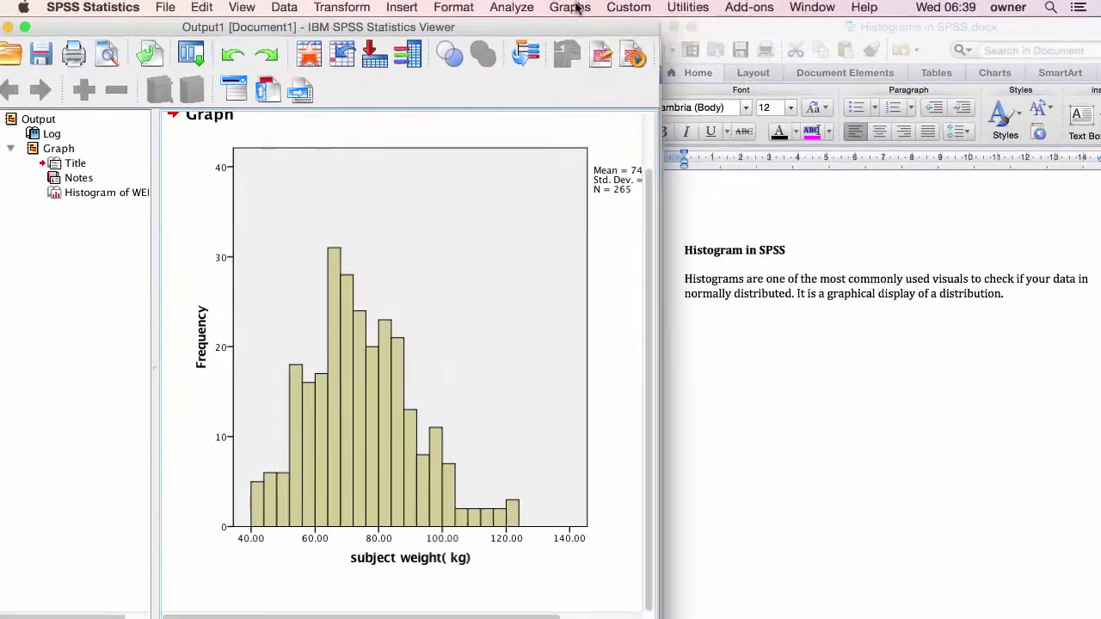
# Start the Chart Builder, accept the measurement-level notice and place a simple histogram on the canvas
pyautogui.click(568, 9)
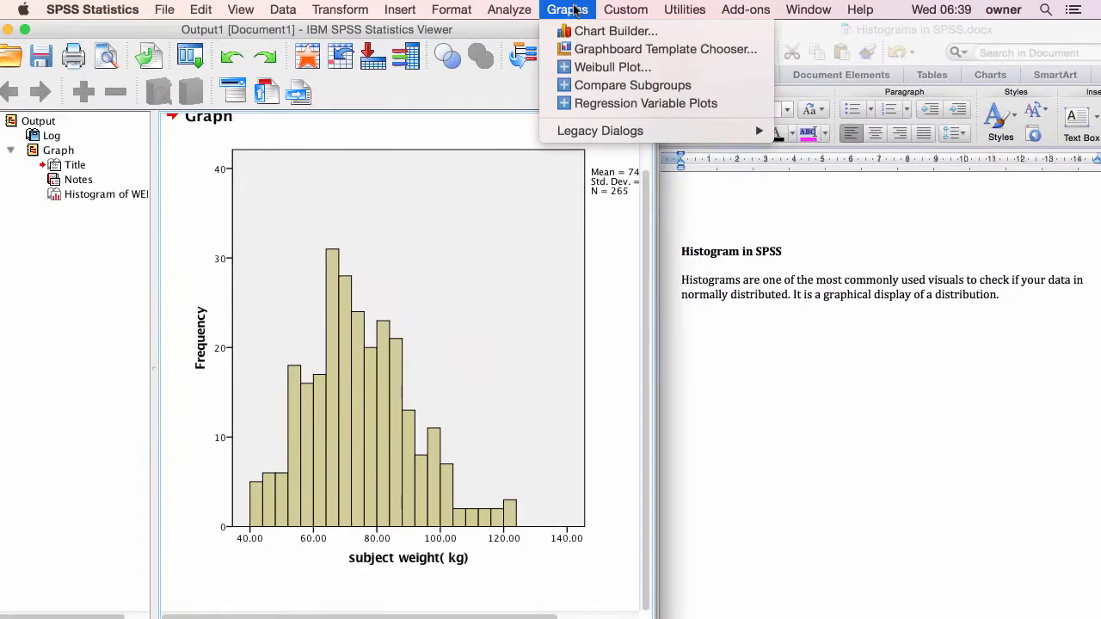
pyautogui.click(603, 31)
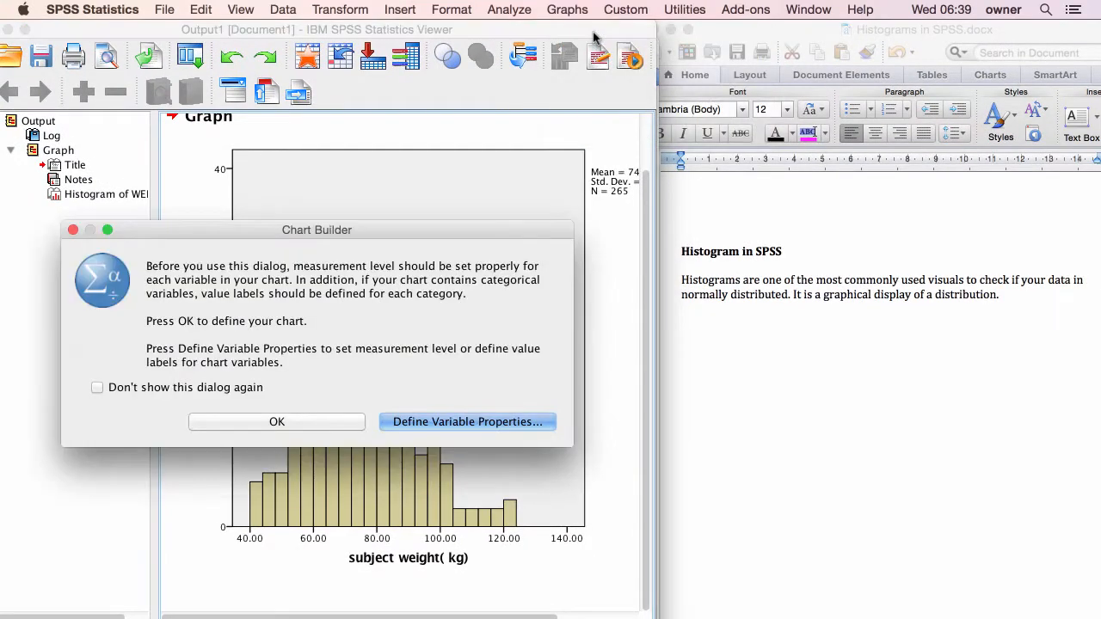
pyautogui.click(277, 422)
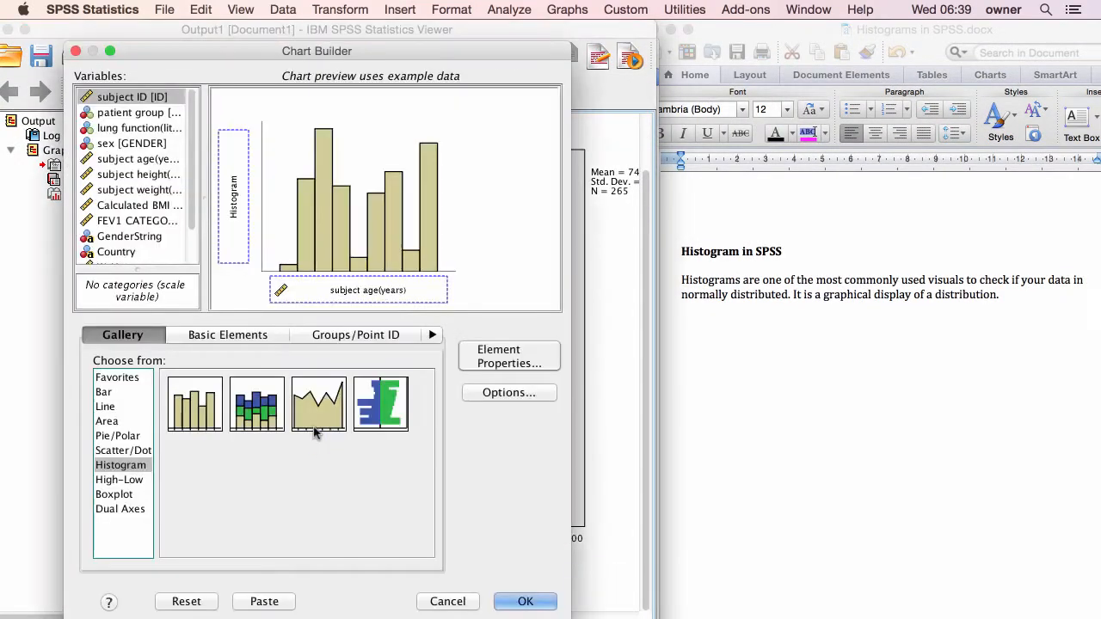
pyautogui.click(344, 213)
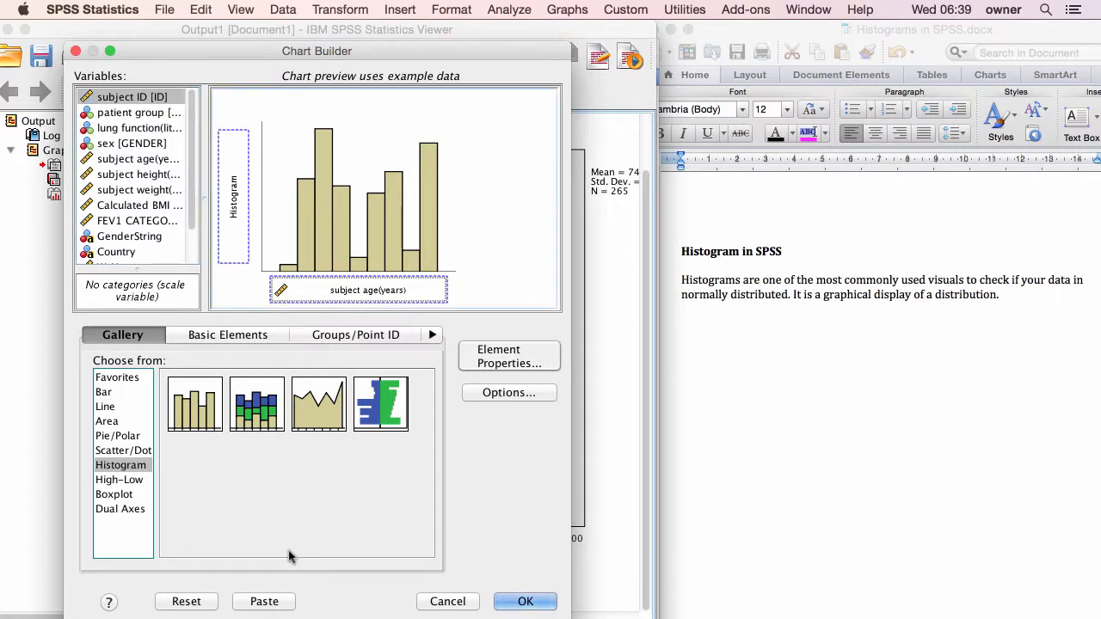
pyautogui.click(110, 466)
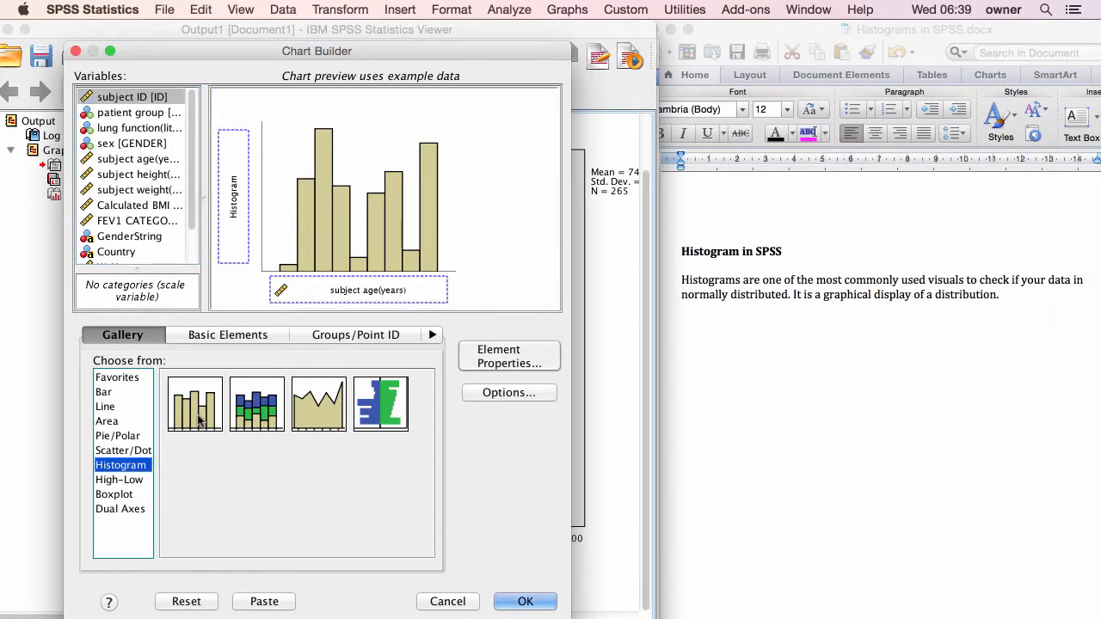
pyautogui.moveTo(195, 405)
pyautogui.mouseDown()
pyautogui.moveTo(401, 163)
pyautogui.moveTo(391, 177)
pyautogui.mouseUp()
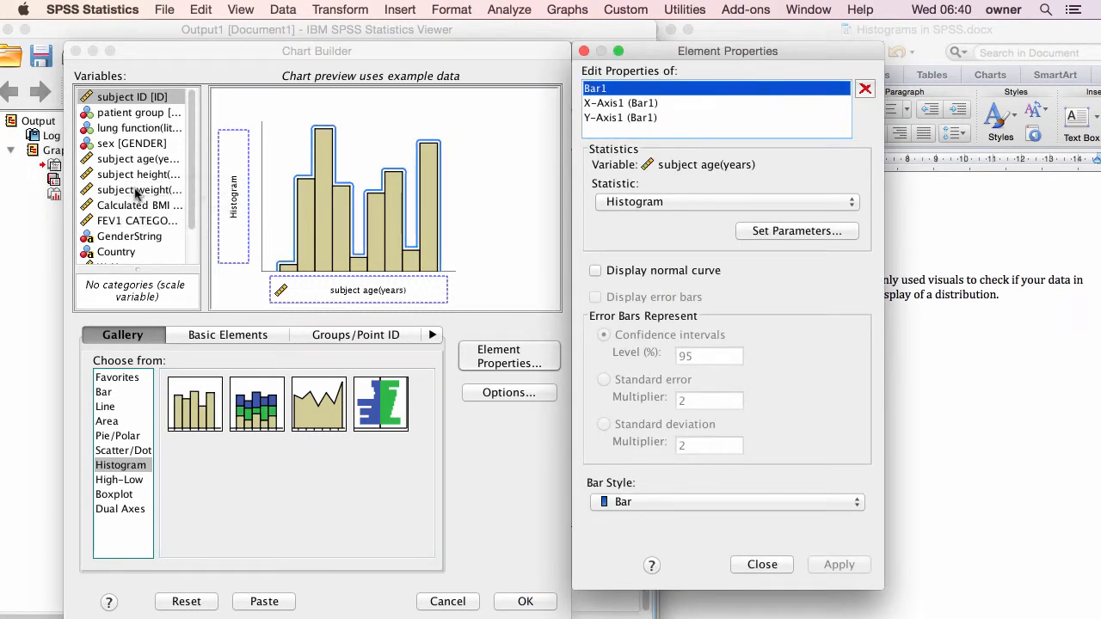
# Assign subject weight to the horizontal axis and generate the second histogram
pyautogui.moveTo(136, 191); pyautogui.dragTo(340, 291)
pyautogui.click(762, 564)
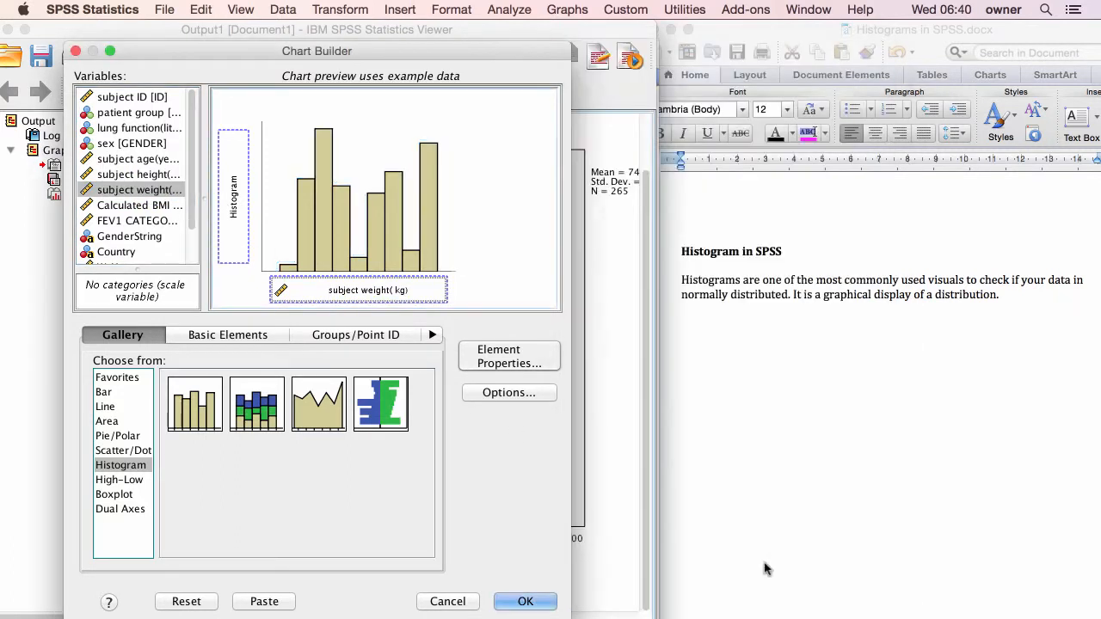
pyautogui.click(512, 604)
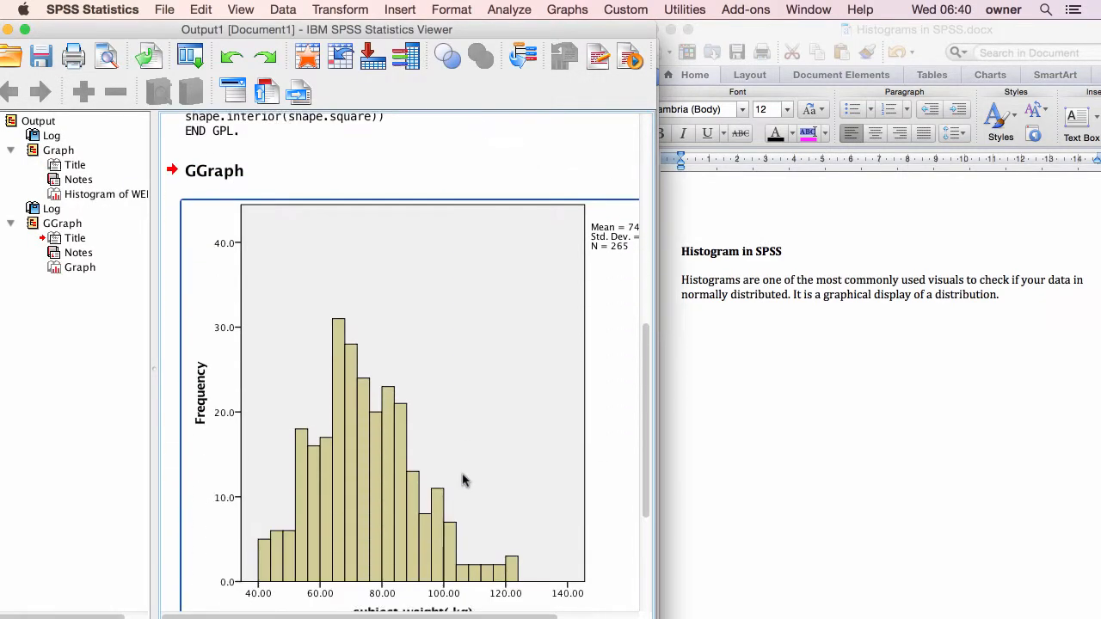
pyautogui.scroll(10, 385, 440)
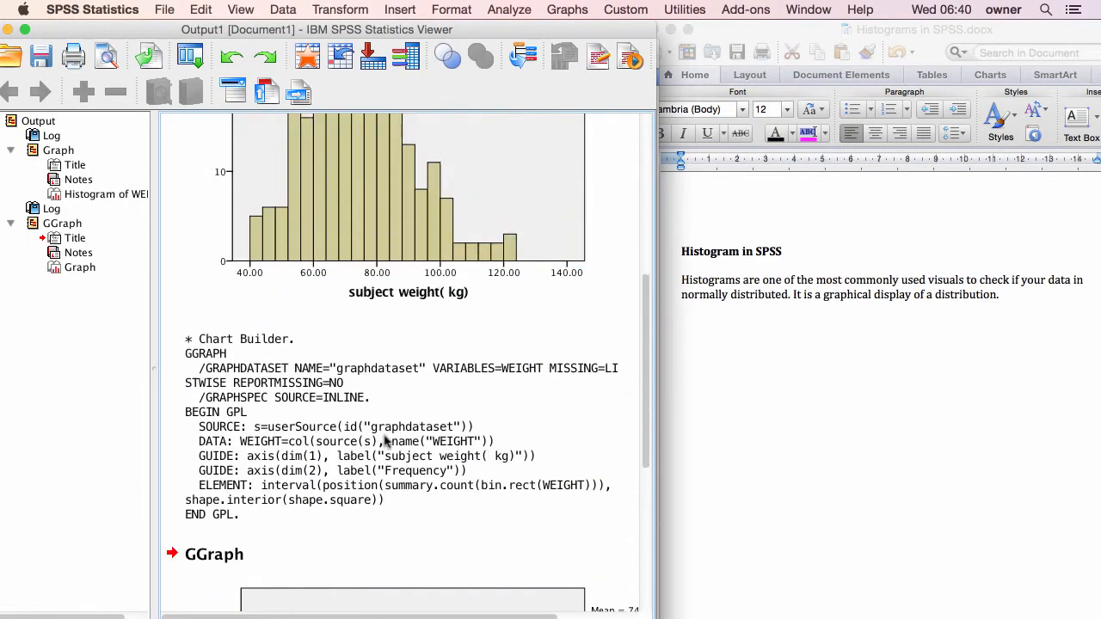
pyautogui.hscroll(5, 385, 441)
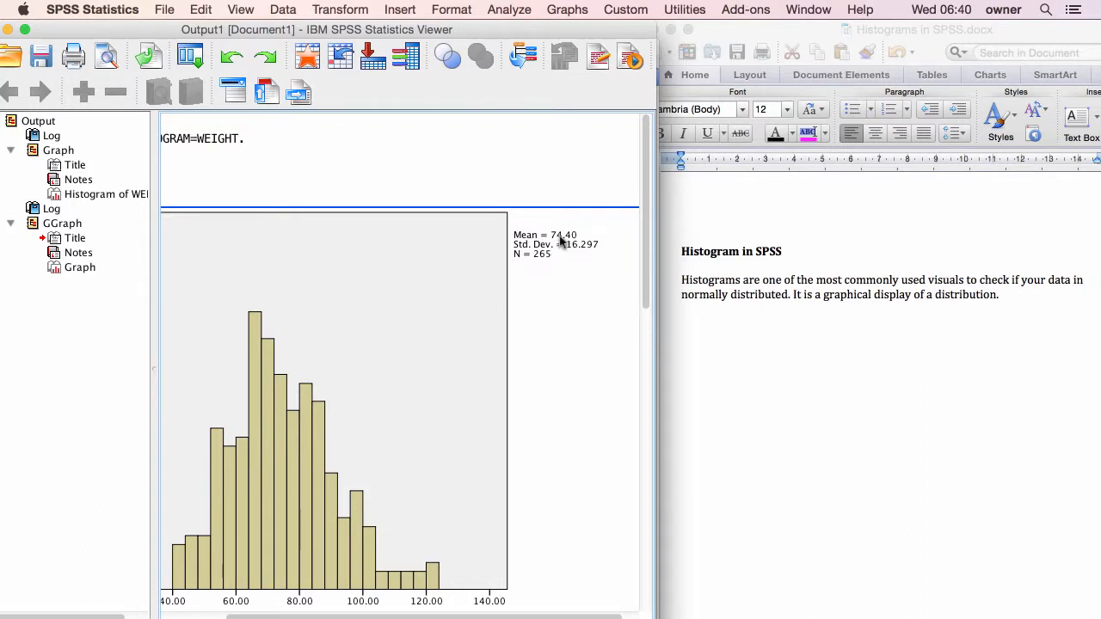
pyautogui.hscroll(-5, 409, 288)
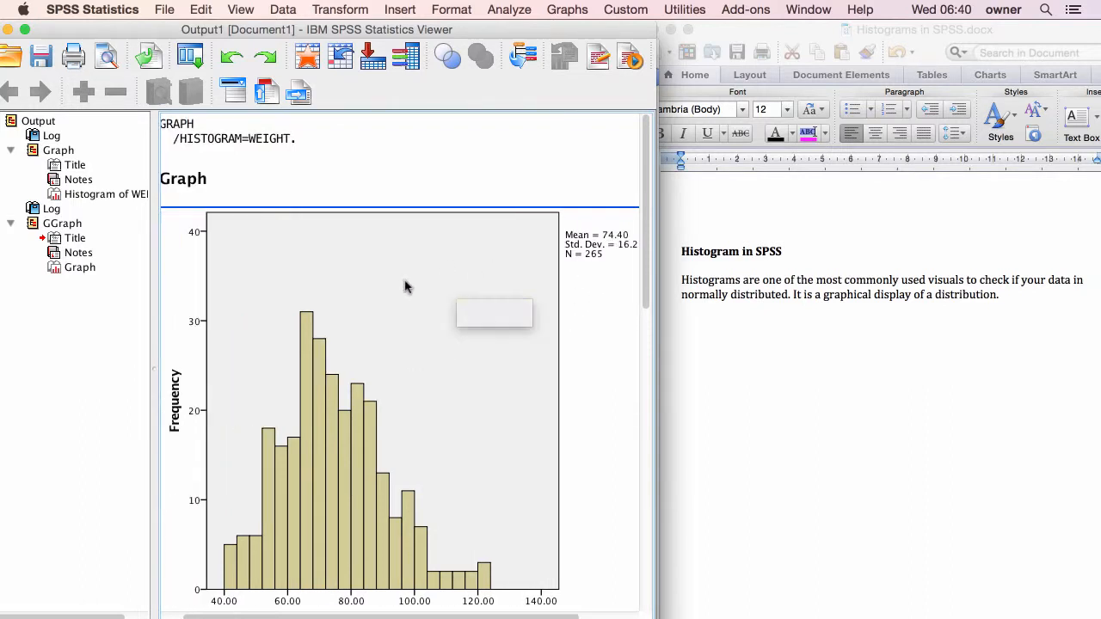
pyautogui.scroll(-5, 290, 542)
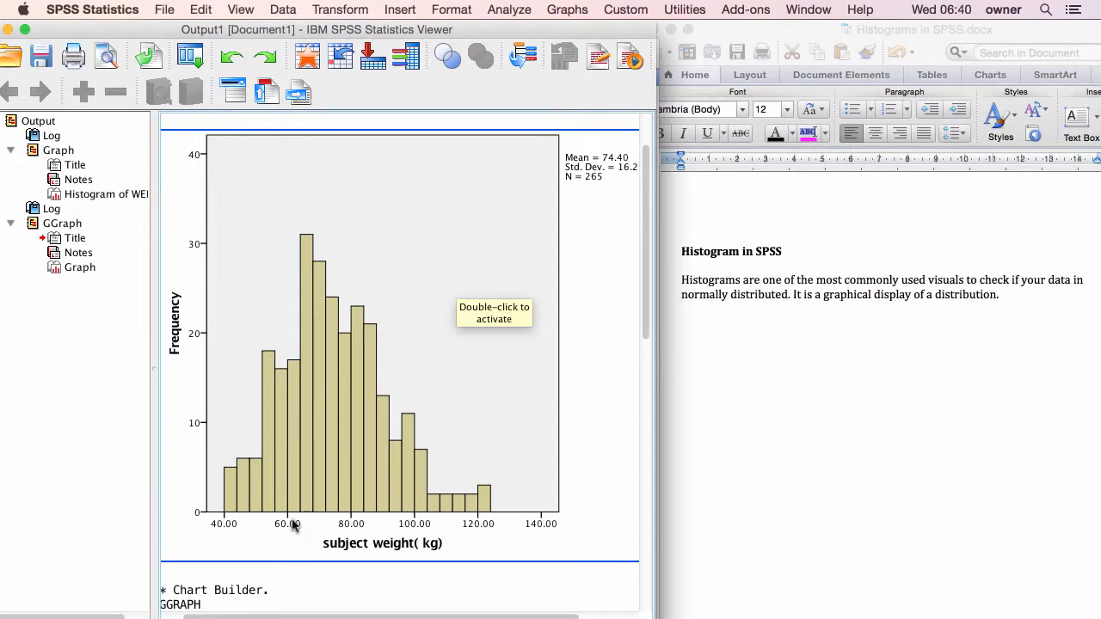